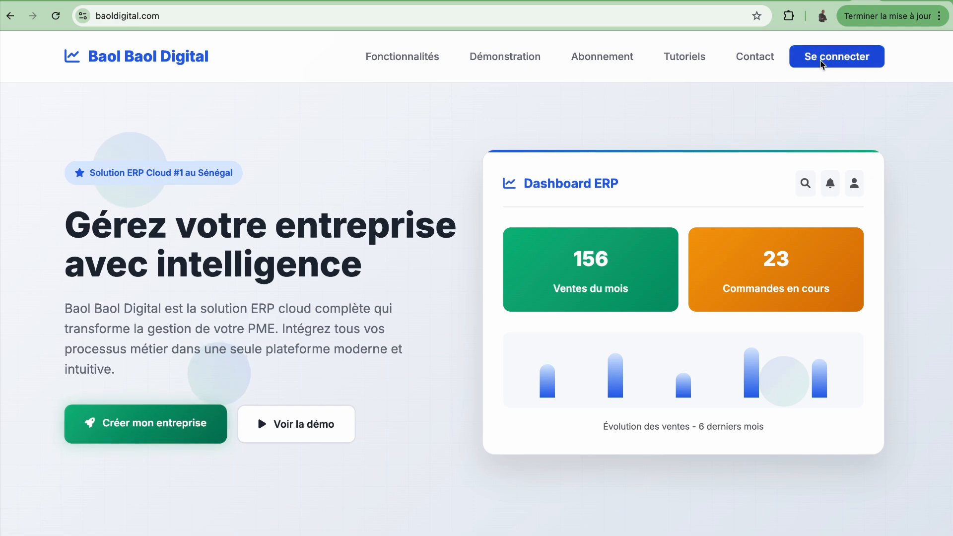
# Step: Sign in from the landing page and dismiss the translation prompt to reach Tableau de Bord Principal
pyautogui.click(822, 64)
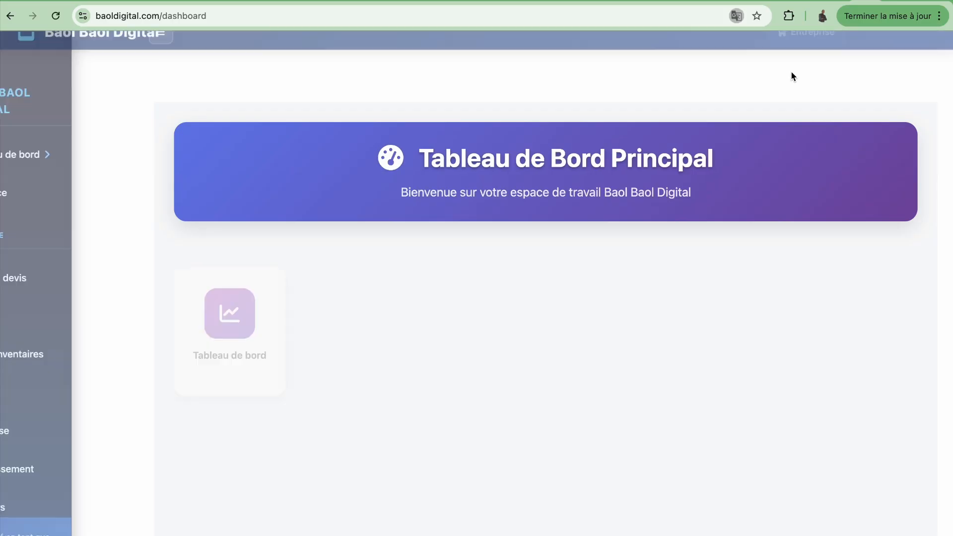
pyautogui.click(365, 106)
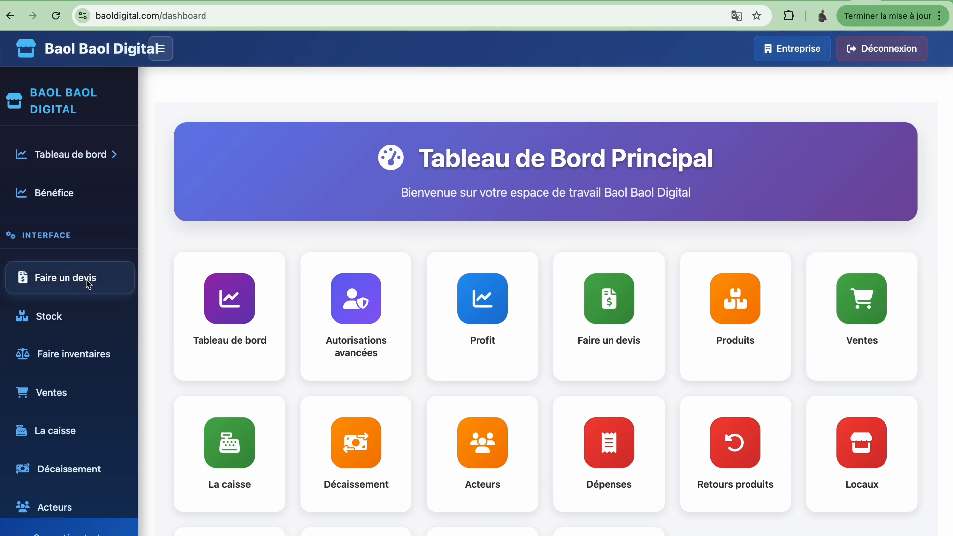
# Step: On the Ventes page, add a Ciment line with quantity 10 at 3200 to the sale
pyautogui.click(58, 404)
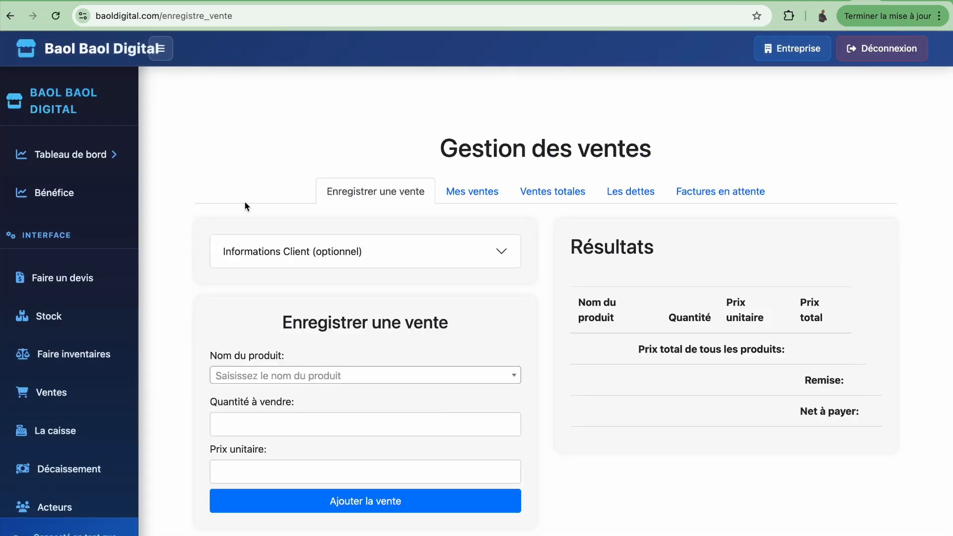
pyautogui.scroll(-2, 278, 149)
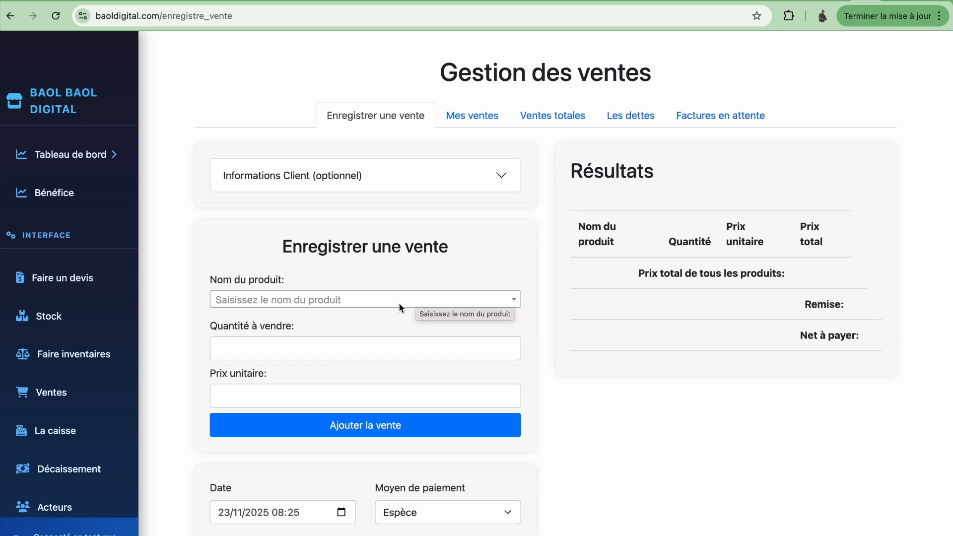
pyautogui.click(380, 302)
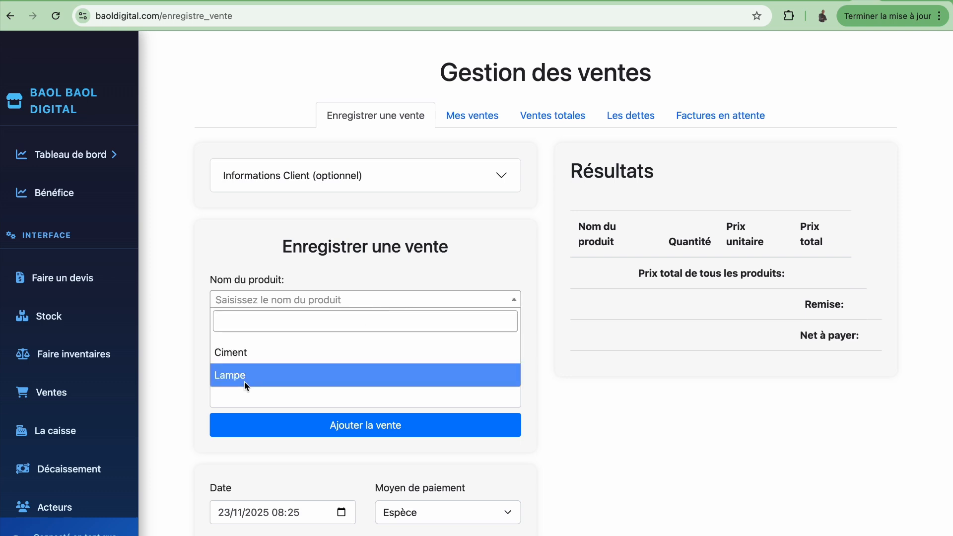
pyautogui.click(255, 354)
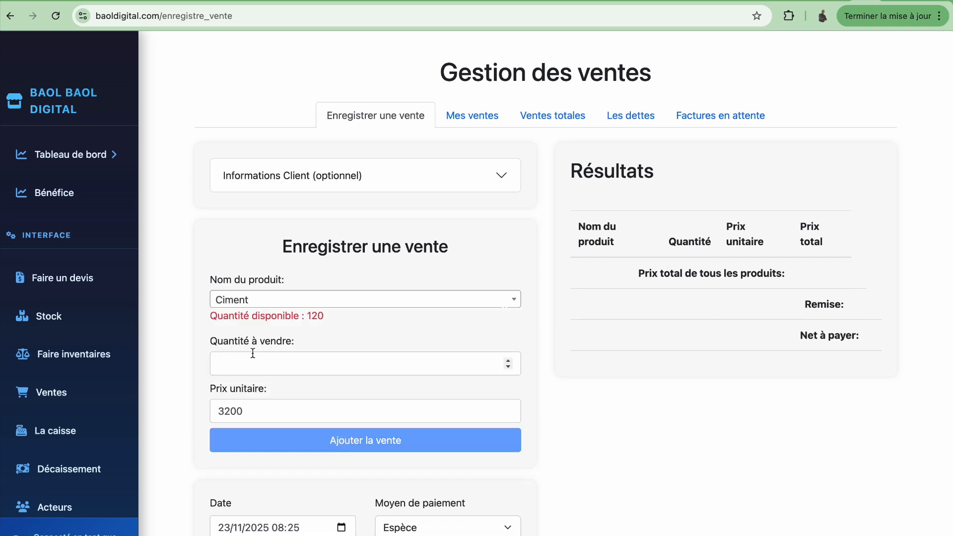
pyautogui.click(259, 370)
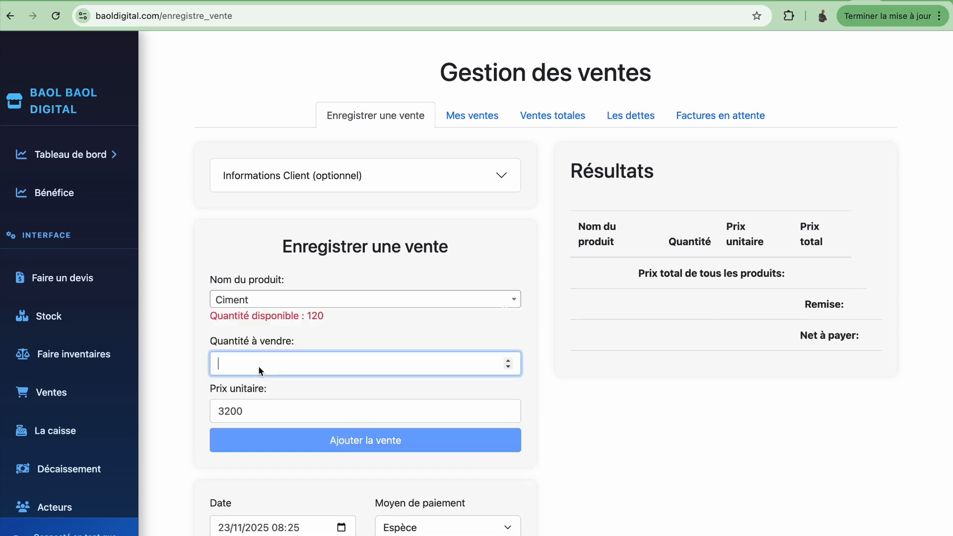
pyautogui.write('10')
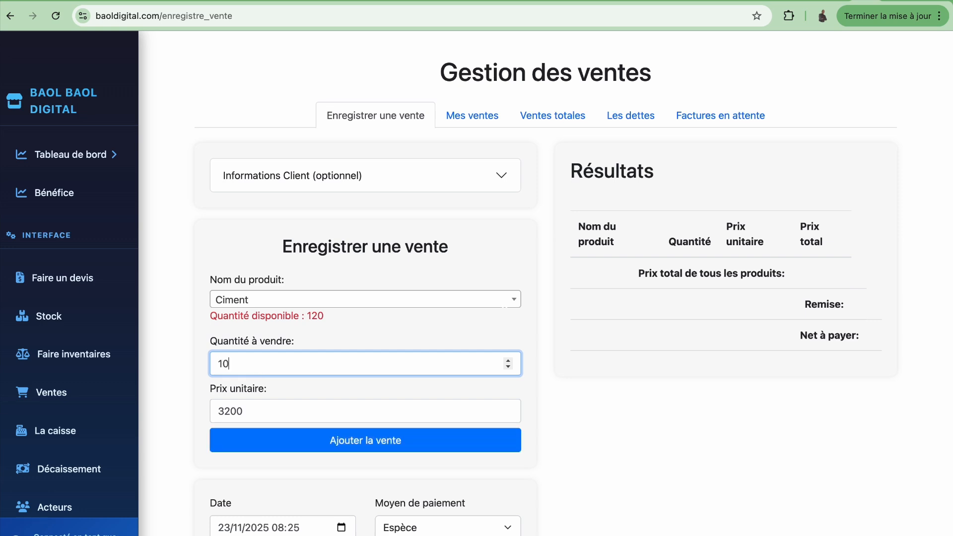
pyautogui.click(343, 444)
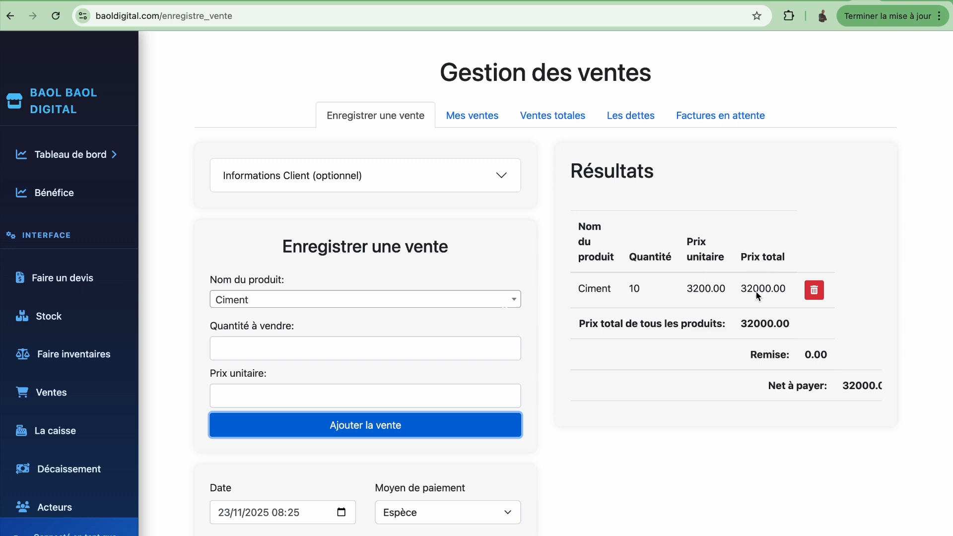
# Step: Select Lampe as the next product with a quantity of 6
pyautogui.click(488, 301)
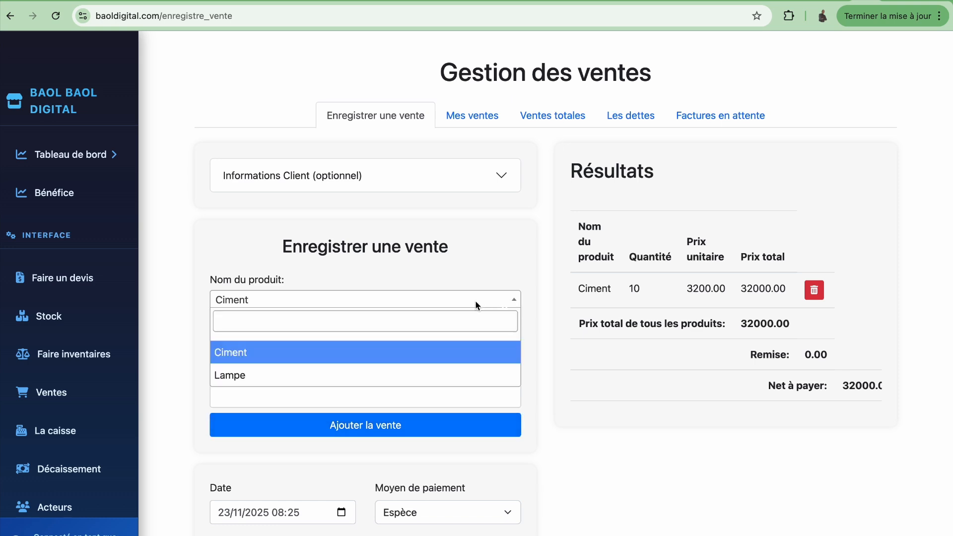
pyautogui.click(314, 378)
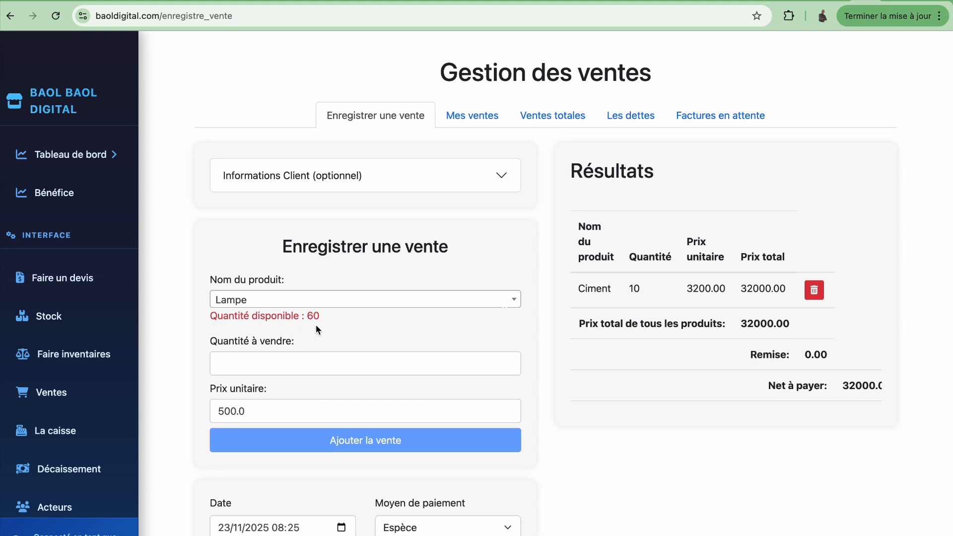
pyautogui.click(298, 363)
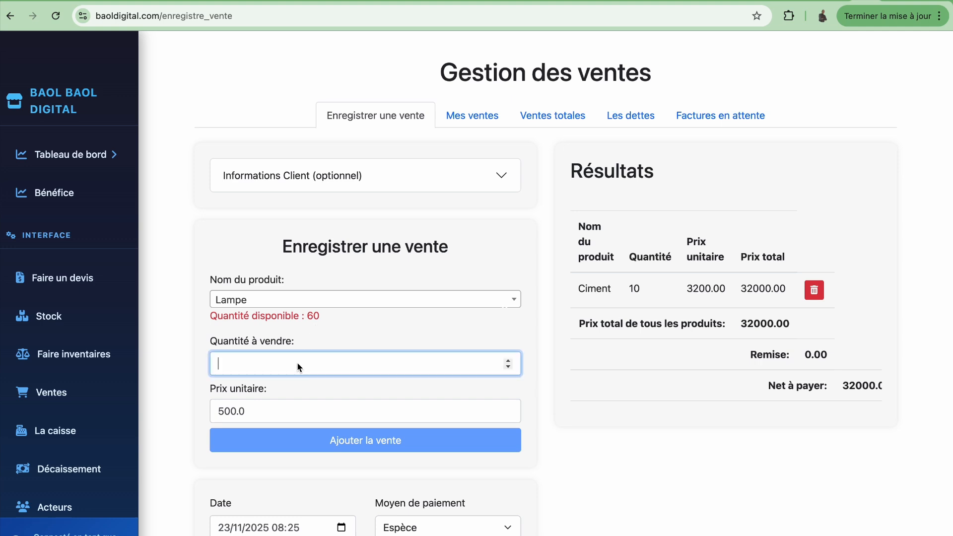
pyautogui.write('61')
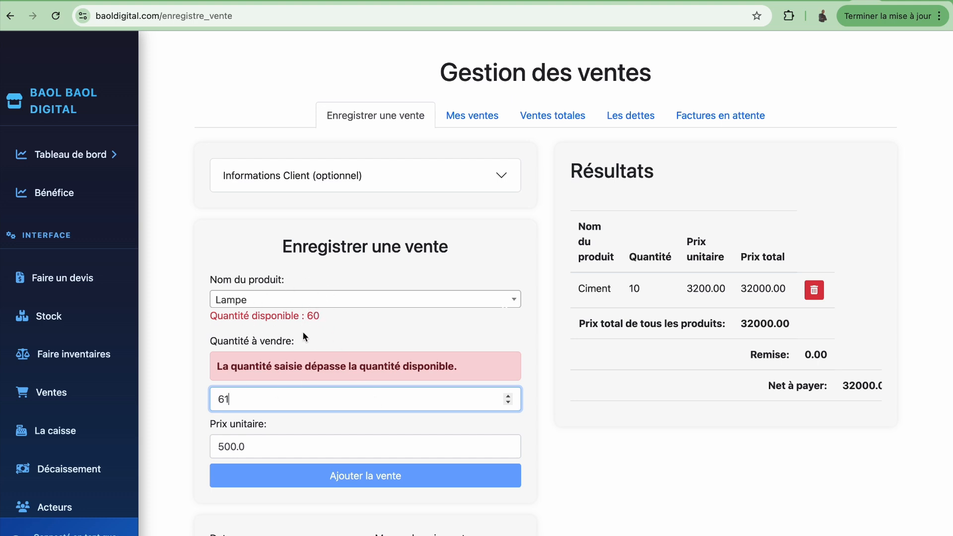
pyautogui.press('BackSpace')
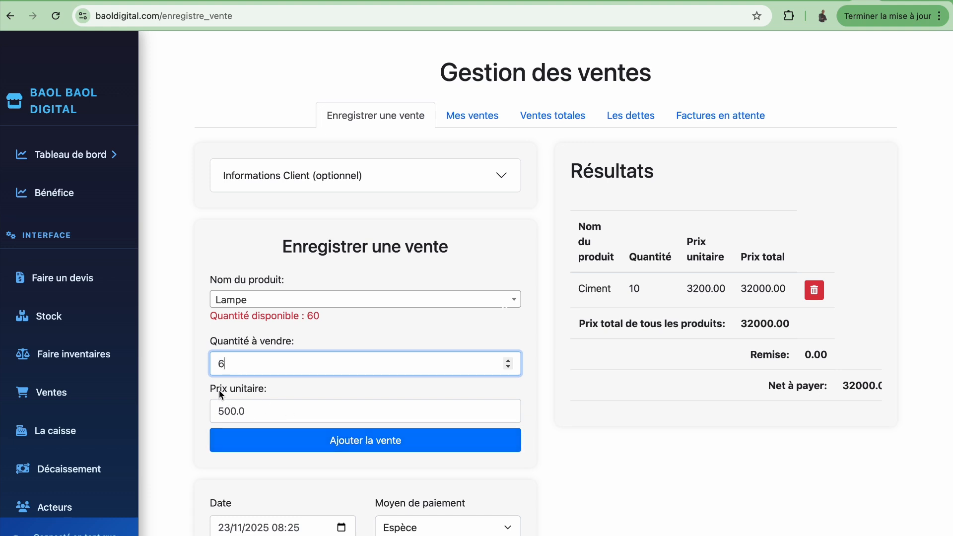
# Step: Set the Lampe unit price to 450 and add the line to the sale
pyautogui.click(246, 416)
pyautogui.moveTo(246, 416); pyautogui.dragTo(216, 422)
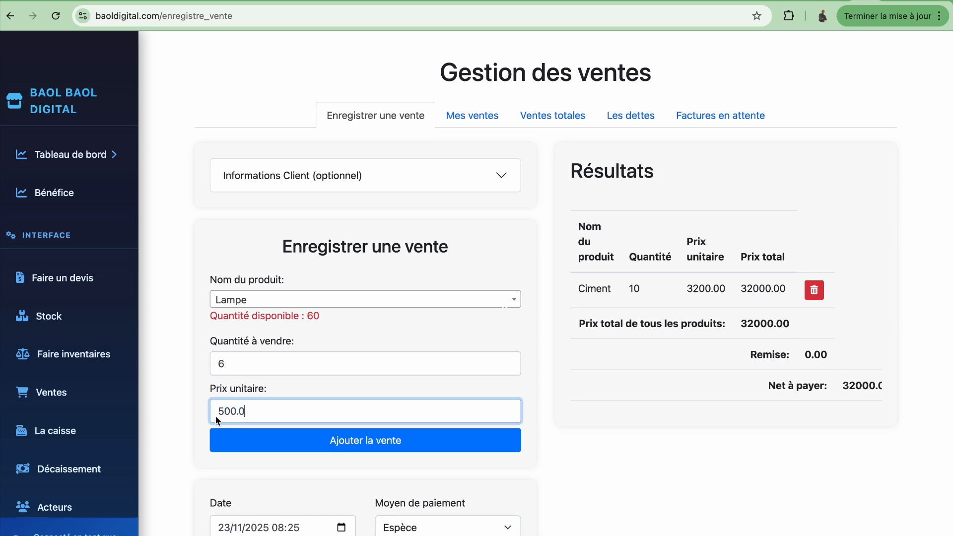
pyautogui.write('500')
pyautogui.press('BackSpace')
pyautogui.press('BackSpace')
pyautogui.press('BackSpace')
pyautogui.write('600')
pyautogui.press('BackSpace')
pyautogui.press('BackSpace')
pyautogui.press('BackSpace')
pyautogui.write('450')
pyautogui.click(356, 448)
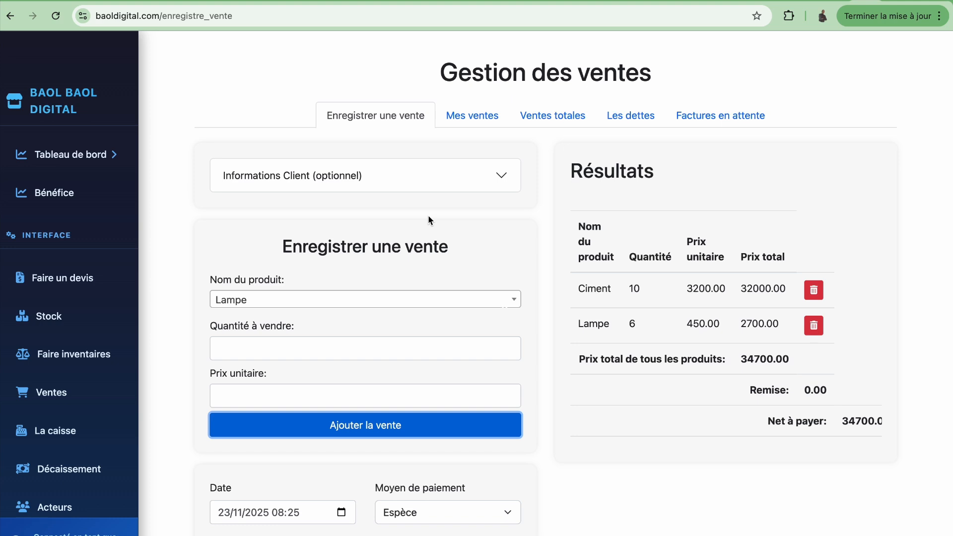
# Step: In Informations Client, enter the client's full name, phone number and address
pyautogui.click(457, 178)
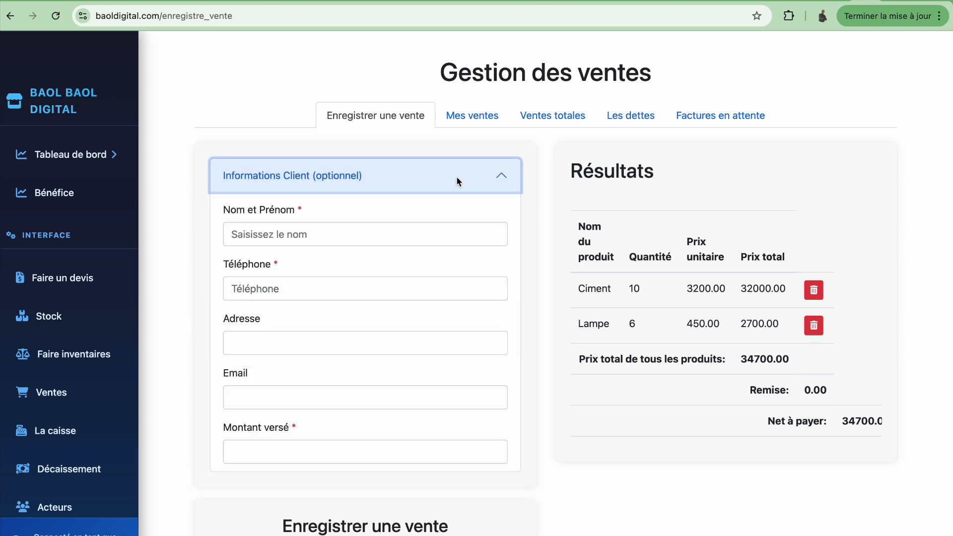
pyautogui.click(406, 238)
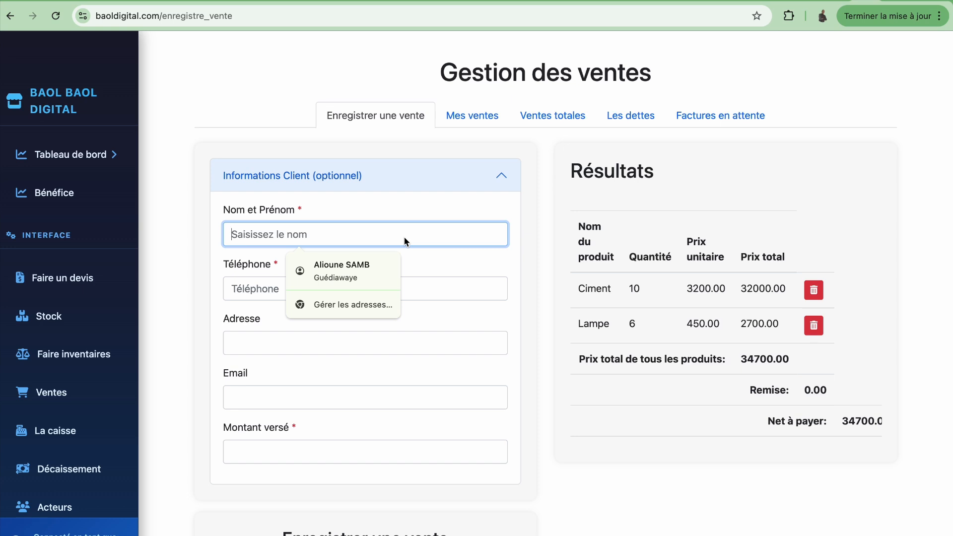
pyautogui.click(368, 297)
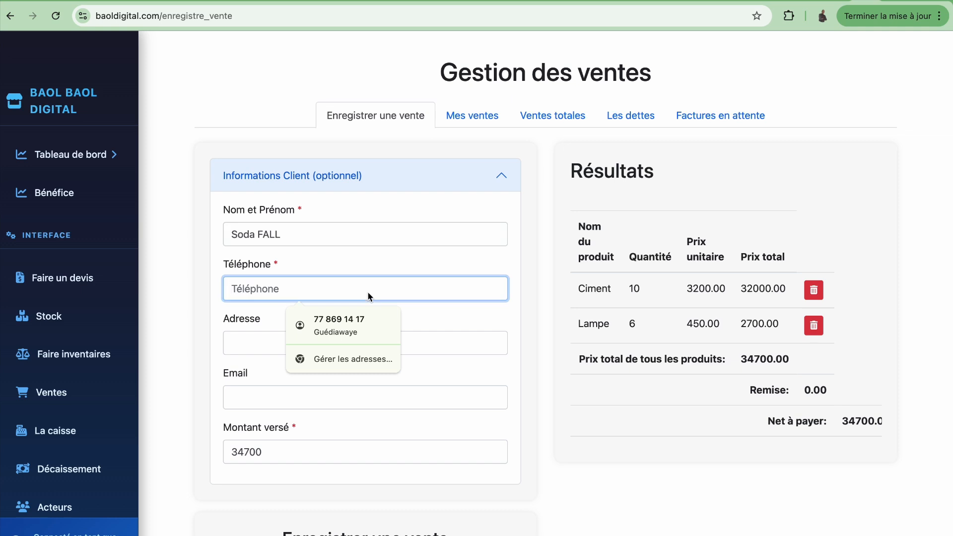
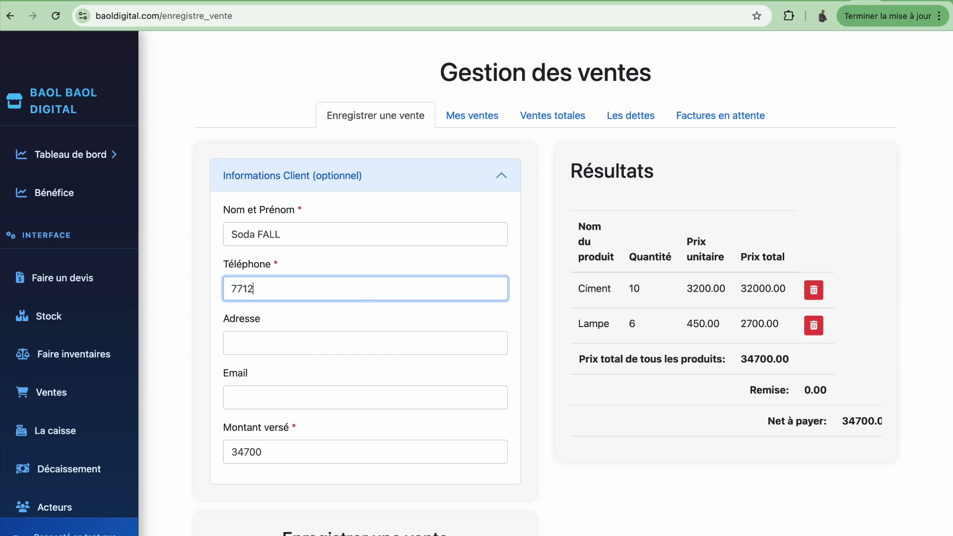
pyautogui.click(359, 347)
pyautogui.write('Dakar')
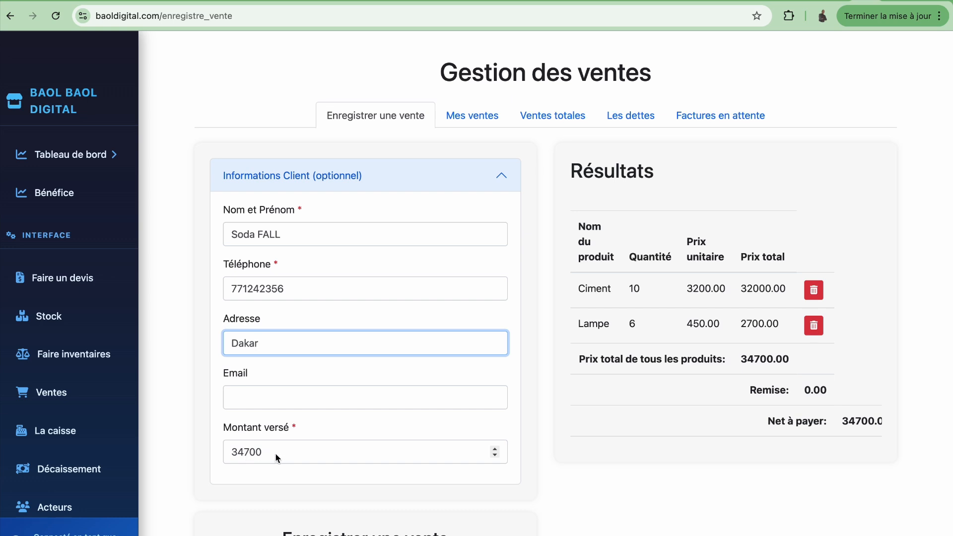
pyautogui.scroll(-1, 289, 489)
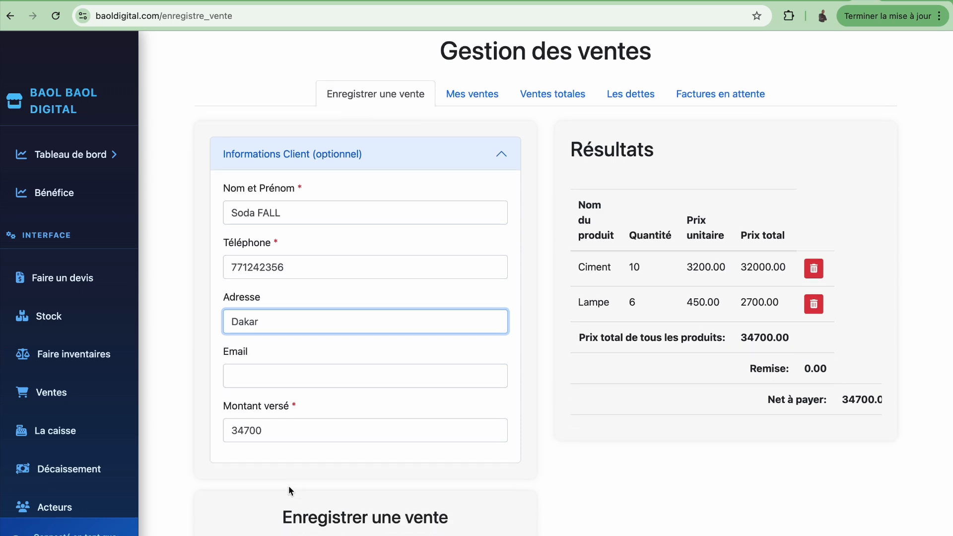
# Step: Scroll down to the Date, Remise, Moyen de paiement and Valider section of the sale form
pyautogui.scroll(-10, 289, 491)
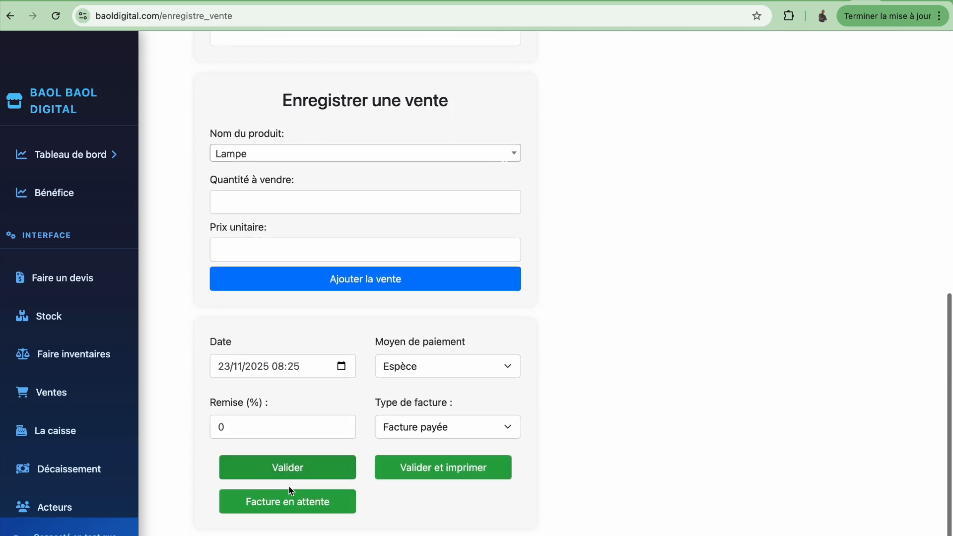
pyautogui.scroll(-1, 289, 491)
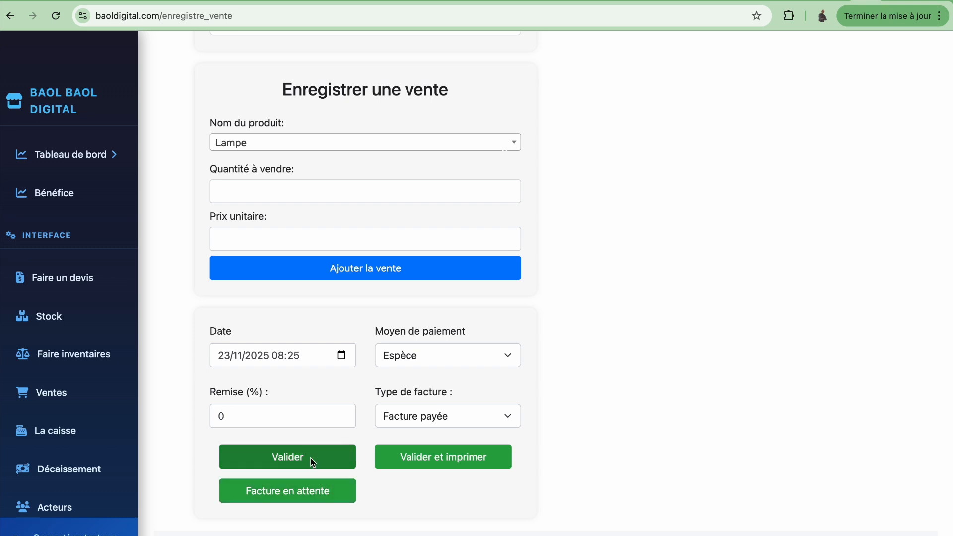
pyautogui.click(239, 416)
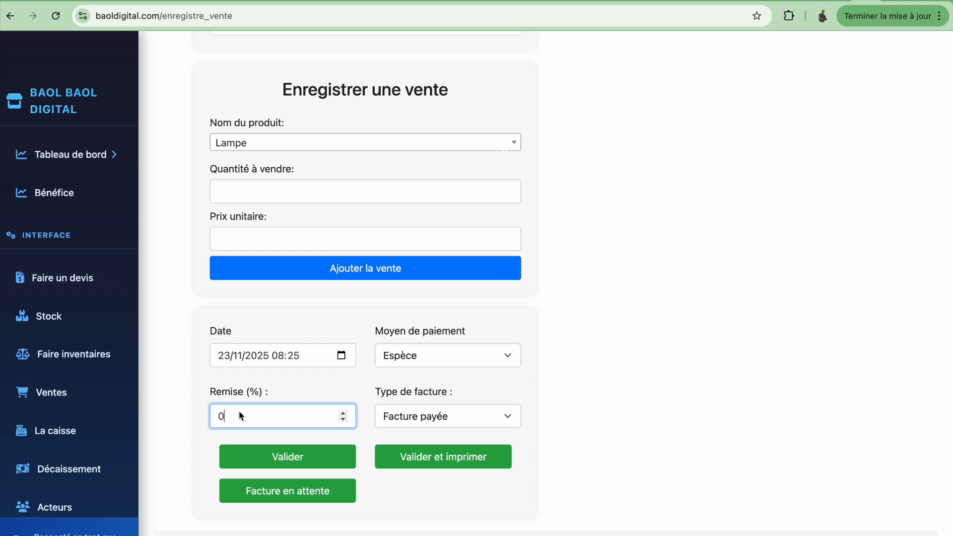
pyautogui.scroll(6, 627, 292)
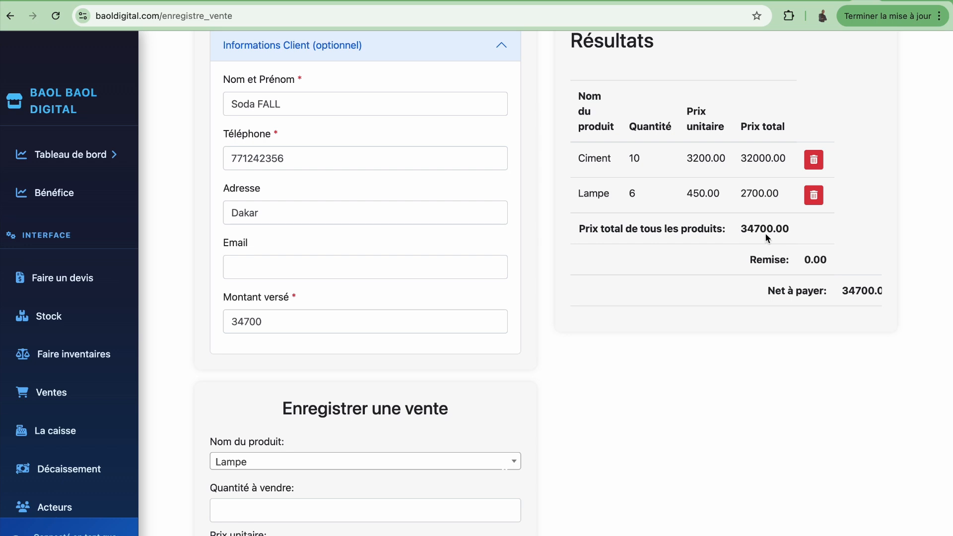
pyautogui.scroll(-4, 679, 442)
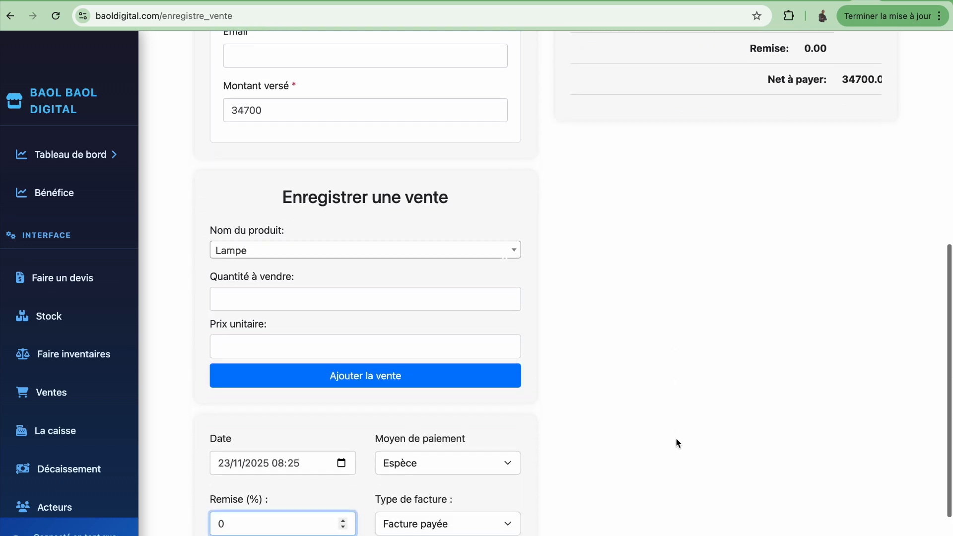
pyautogui.press('BackSpace')
pyautogui.write('5')
pyautogui.scroll(3, 575, 409)
pyautogui.scroll(1, 574, 409)
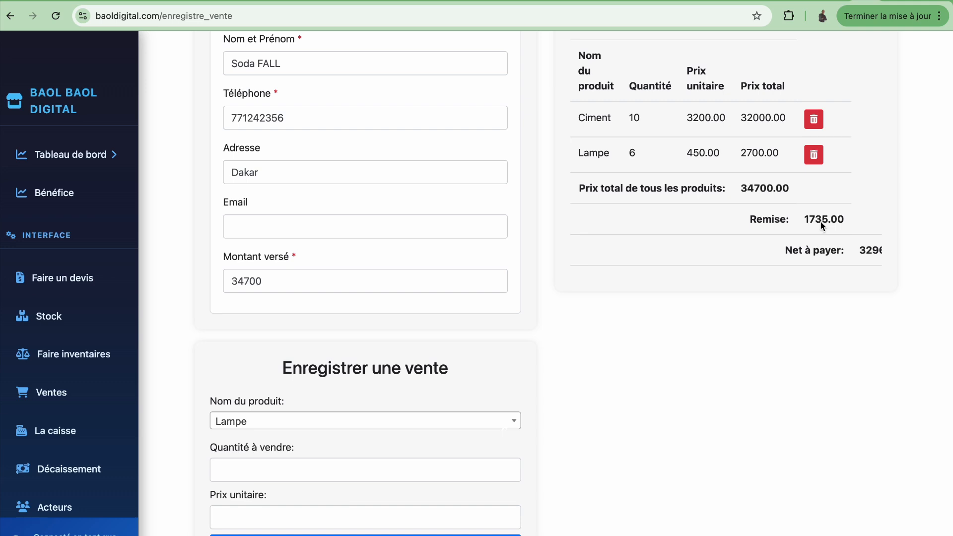
pyautogui.hscroll(3, 821, 252)
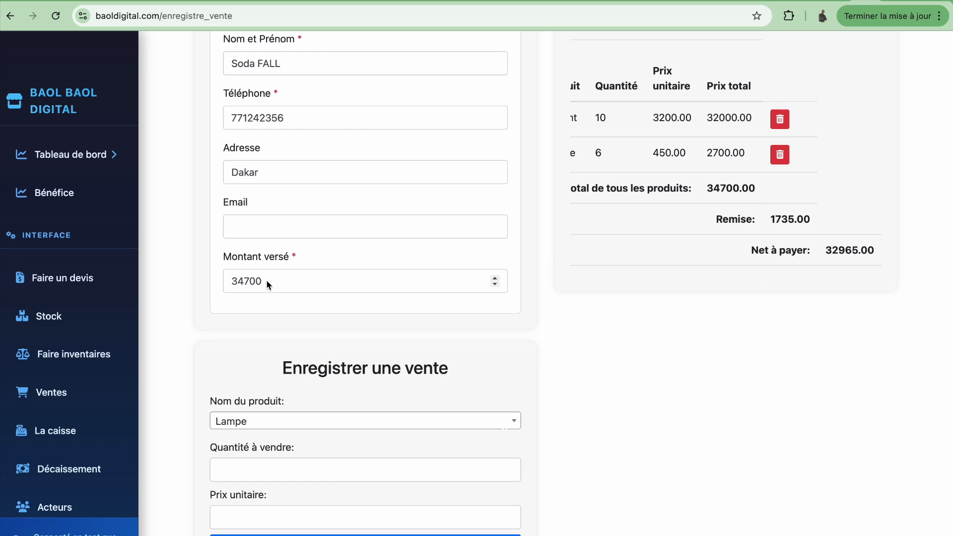
pyautogui.moveTo(268, 284); pyautogui.dragTo(227, 284)
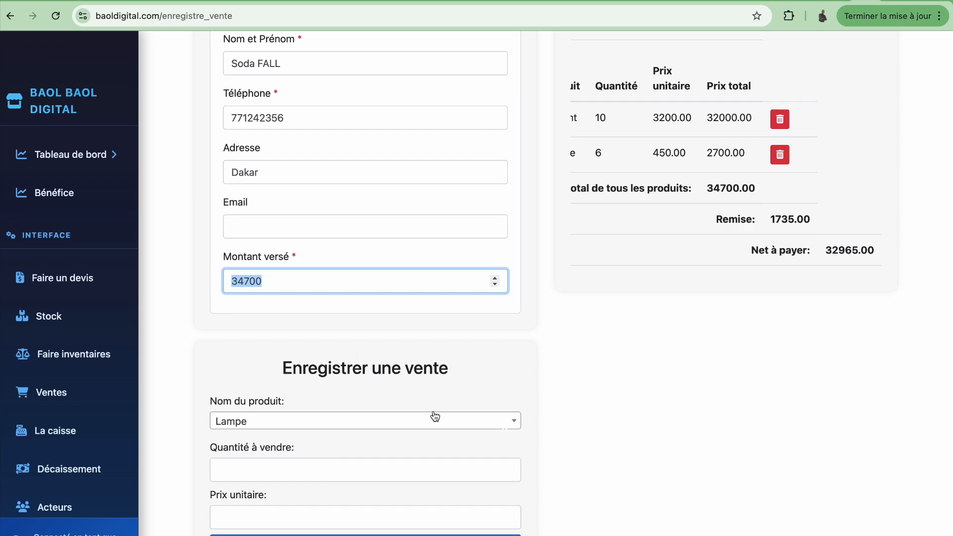
pyautogui.scroll(-5, 655, 389)
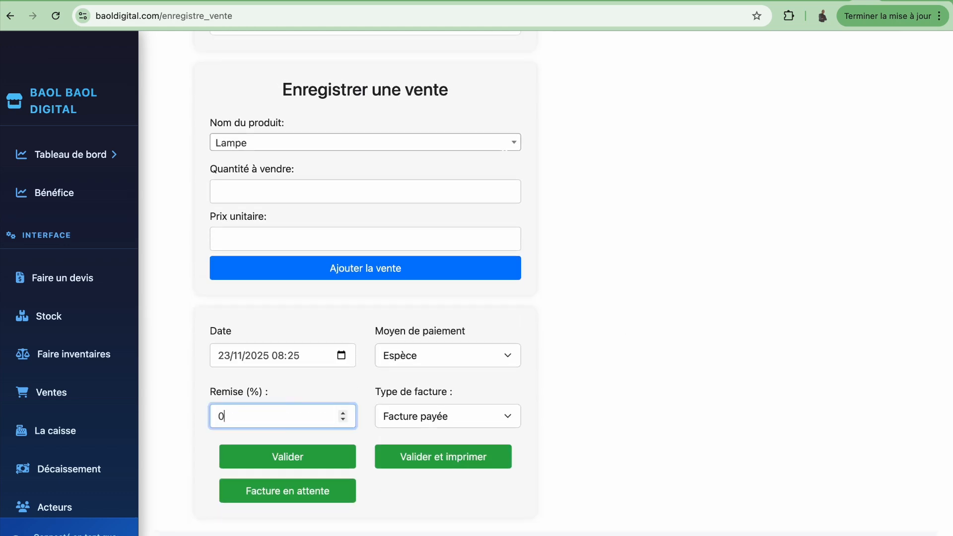
pyautogui.scroll(5, 553, 332)
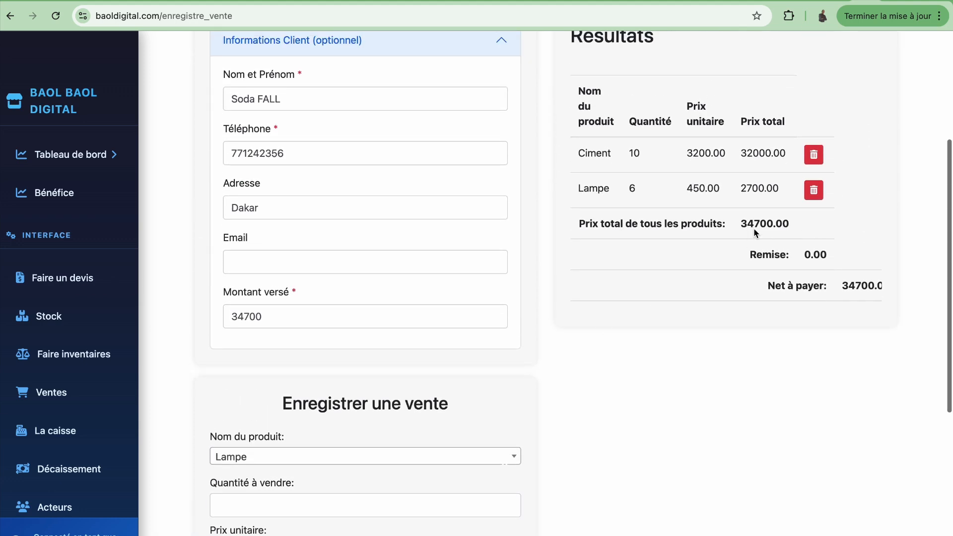
pyautogui.hscroll(2, 795, 257)
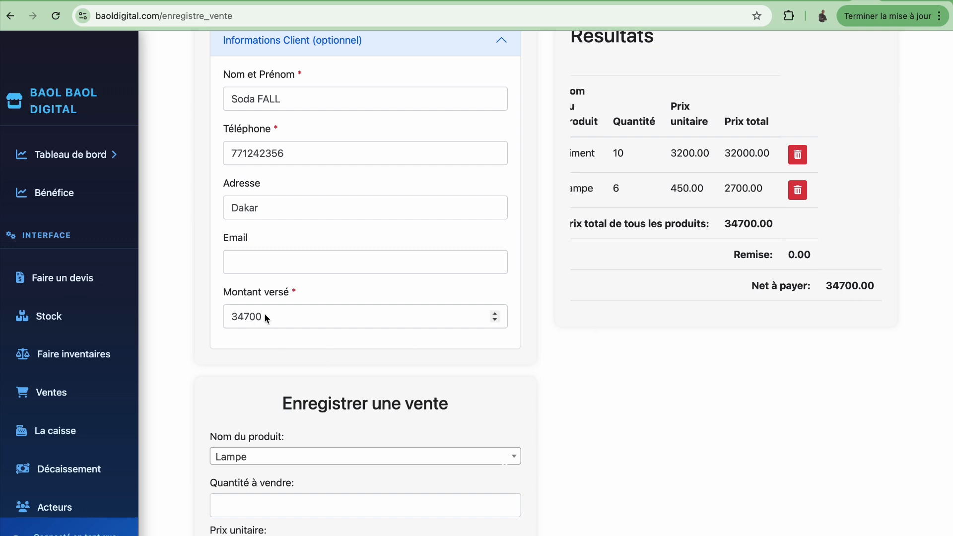
pyautogui.scroll(-6, 564, 453)
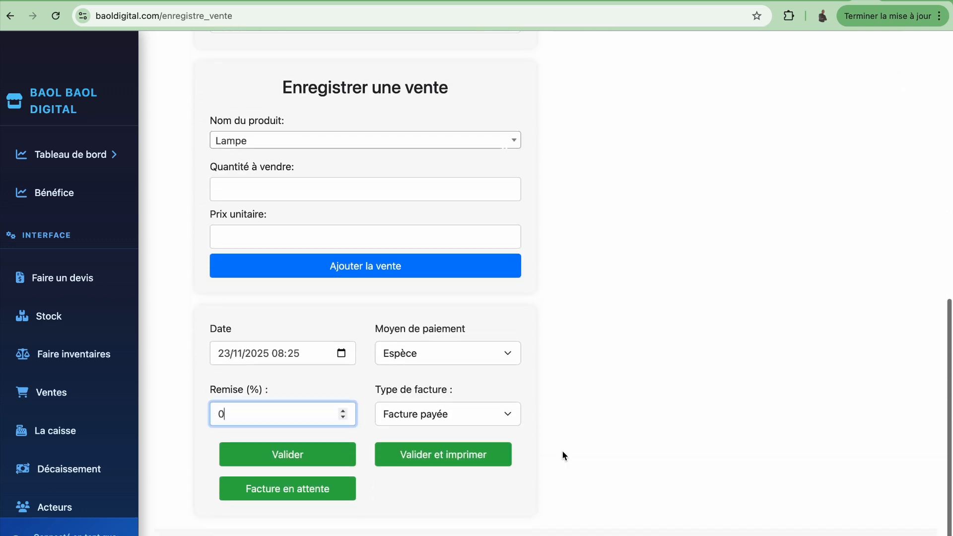
# Step: Validate the 34700 sale and view it in the Mes ventes list
pyautogui.click(291, 465)
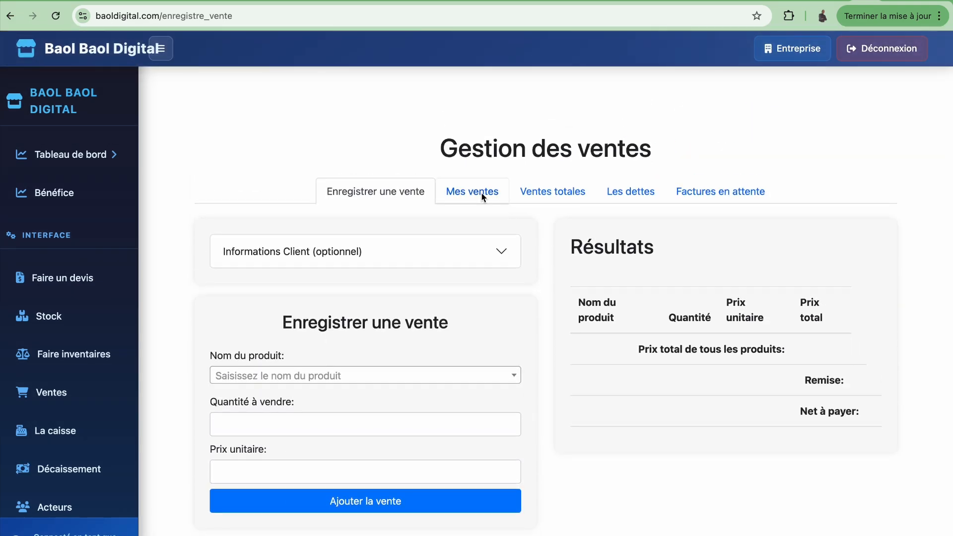
pyautogui.click(481, 197)
pyautogui.scroll(-3, 549, 404)
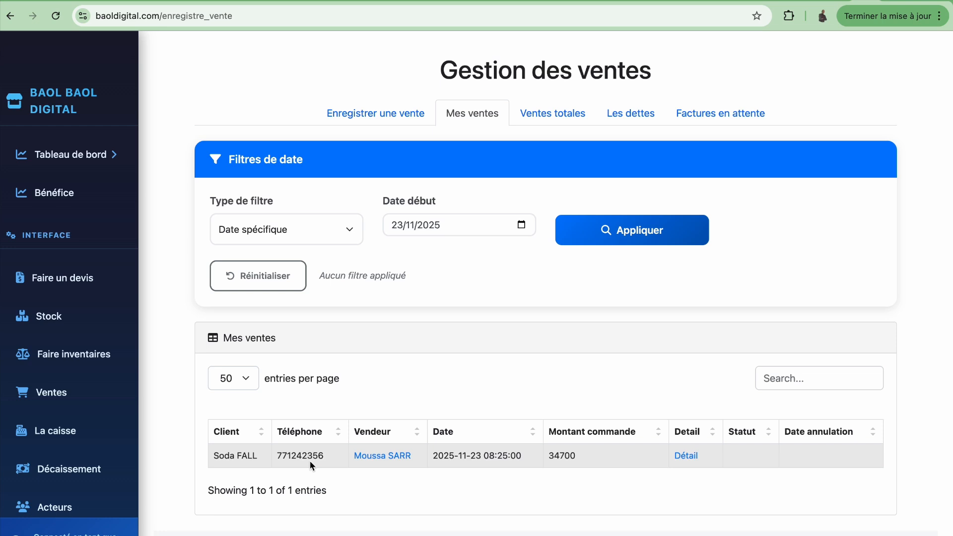
# Step: Open the Détail page of the 34700 sale to see client, seller and payment info
pyautogui.click(685, 457)
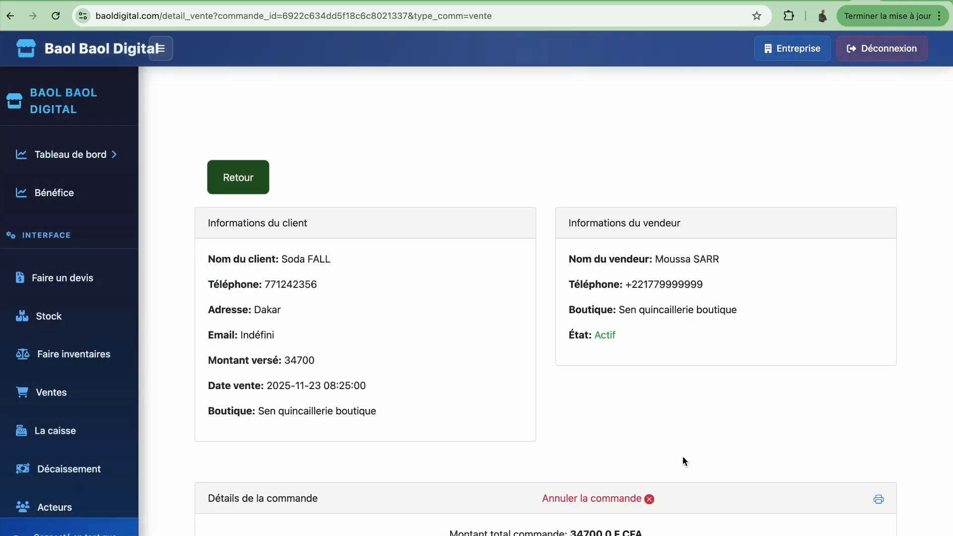
pyautogui.scroll(-2, 684, 461)
pyautogui.scroll(-1, 683, 457)
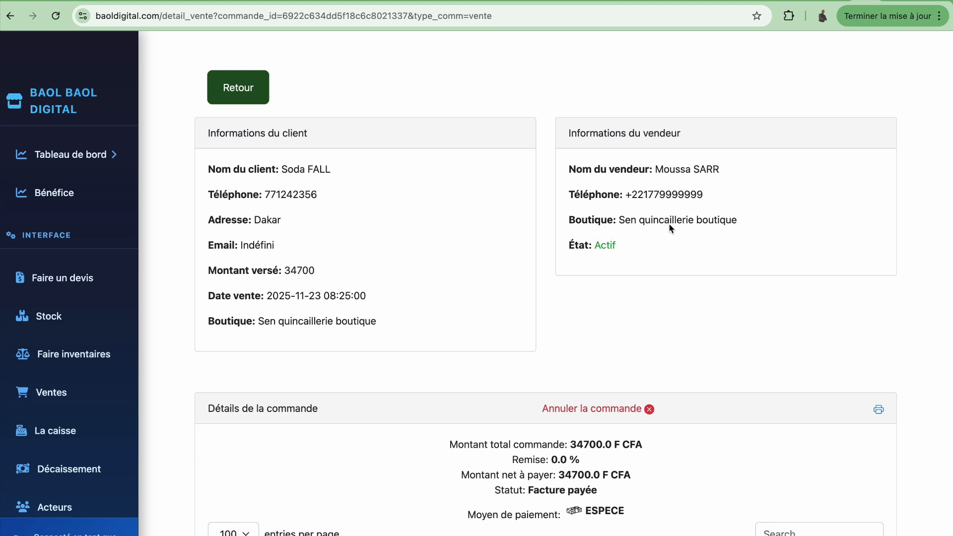
# Step: Scroll to the Détails de la commande table showing the 10 Ciment and 6 Lampe lines
pyautogui.scroll(-3, 659, 376)
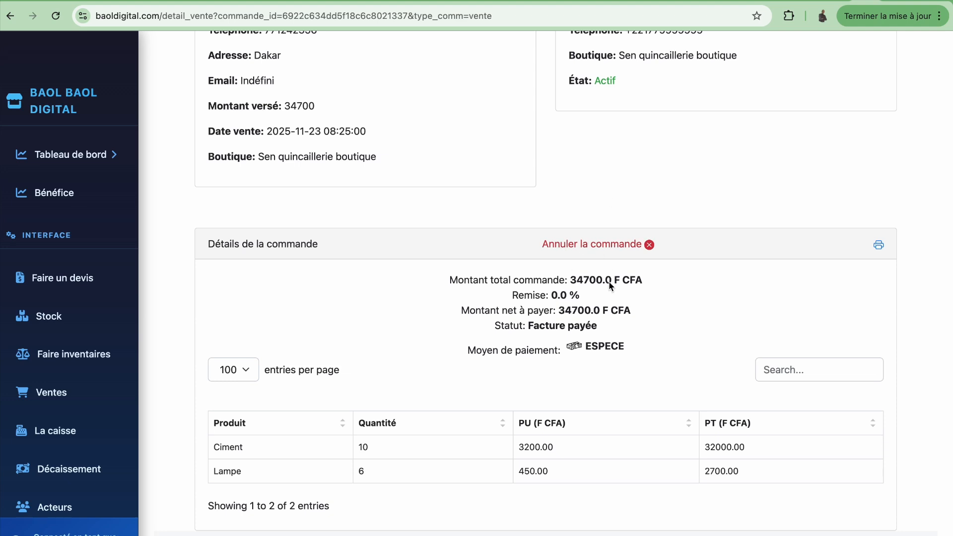
# Step: Generate the PDF invoice (Numéro 12) with Ciment, Lampe and a 34700 F CFA total, then review it
pyautogui.click(879, 247)
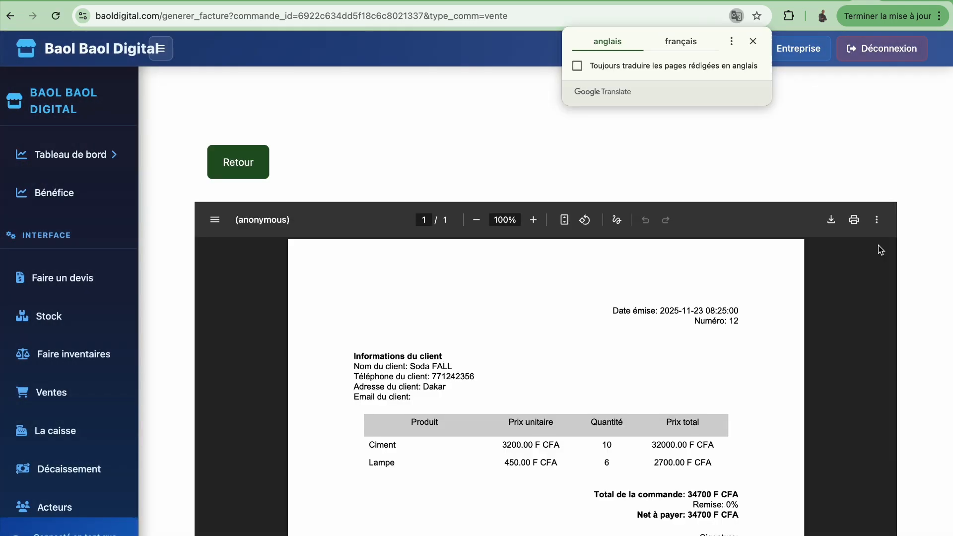
pyautogui.scroll(-3, 731, 169)
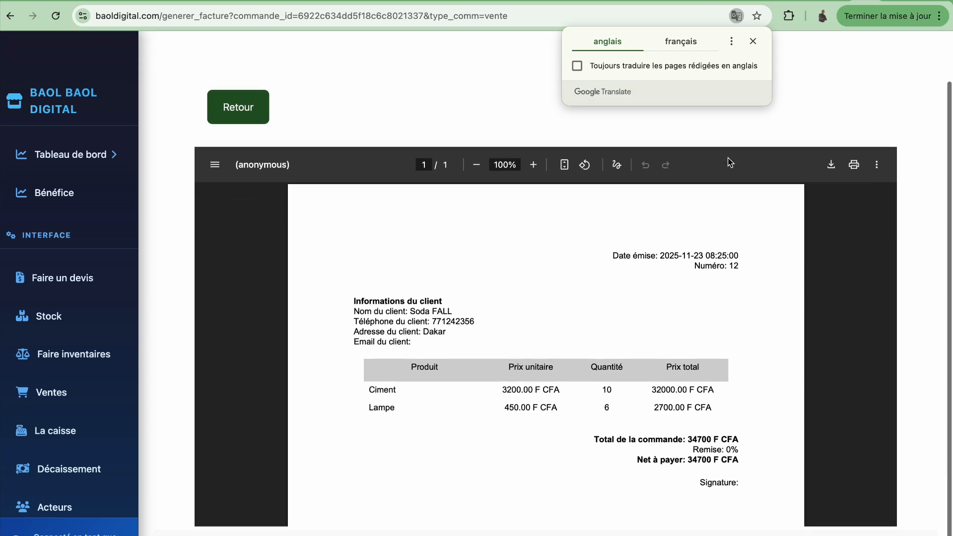
pyautogui.scroll(-5, 675, 416)
pyautogui.scroll(5, 674, 415)
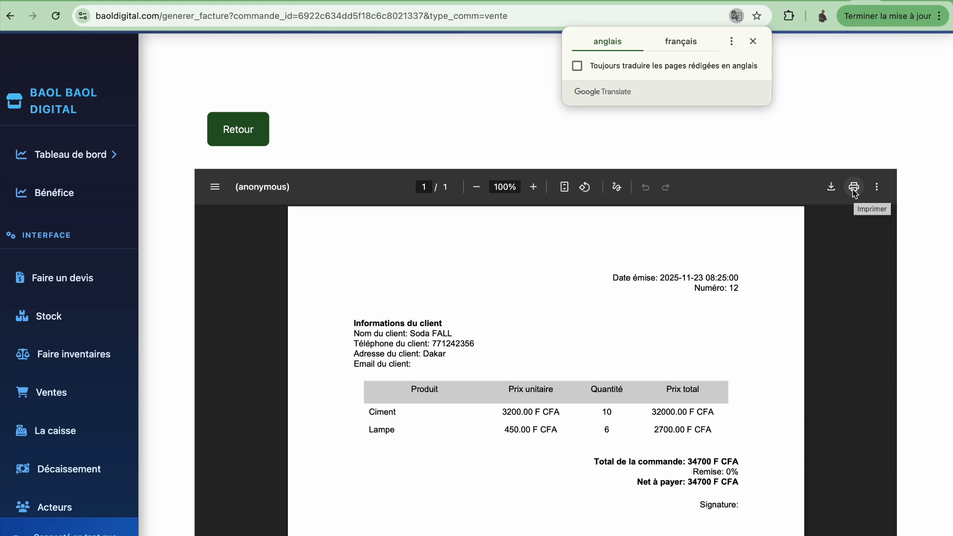
pyautogui.press('super+shift+5')
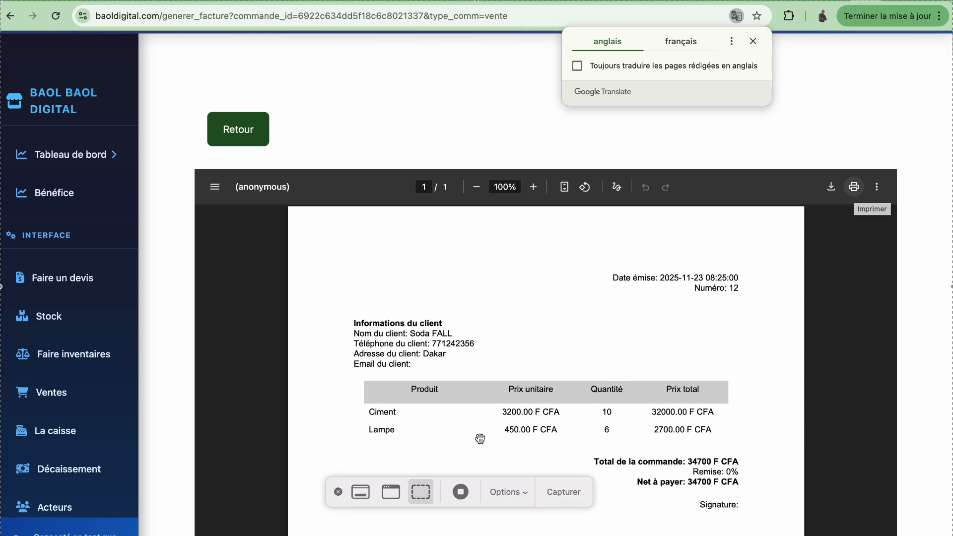